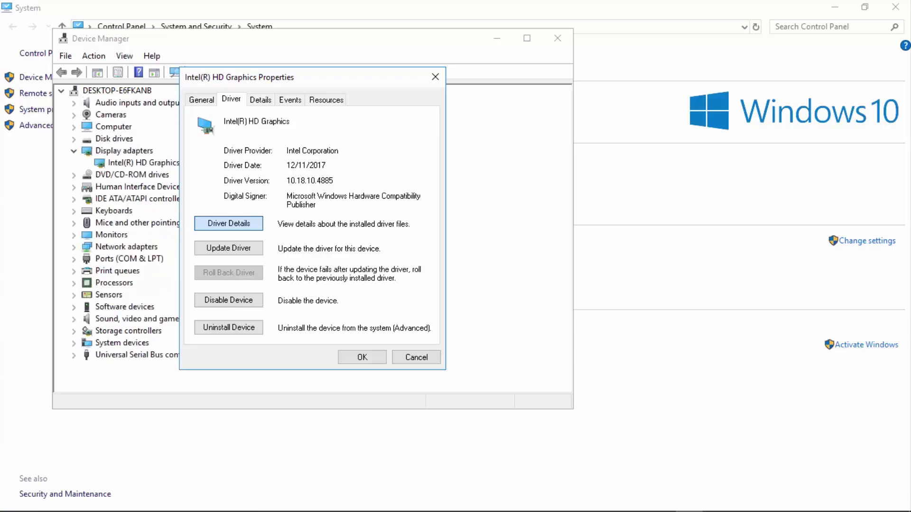
# View the driver file details of the Intel(R) HD Graphics adapter and close Device Manager
pyautogui.click(228, 223)
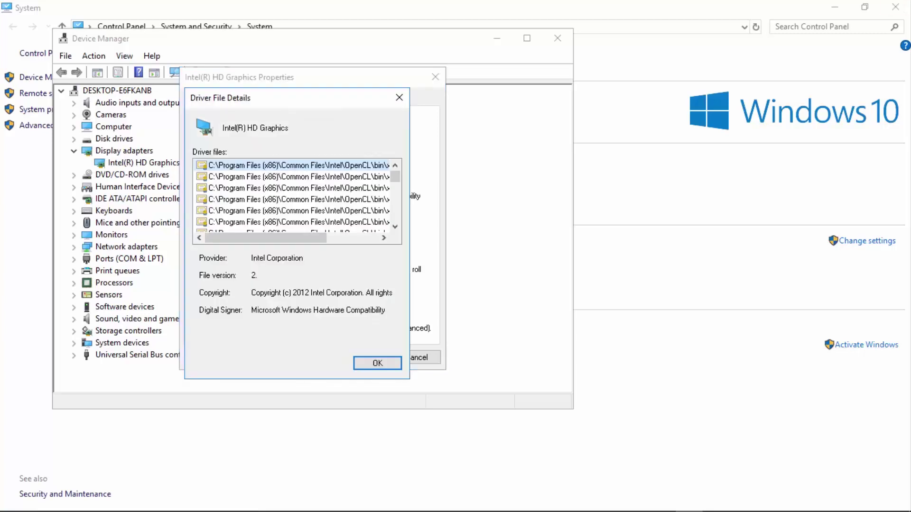
pyautogui.click(377, 363)
pyautogui.click(362, 357)
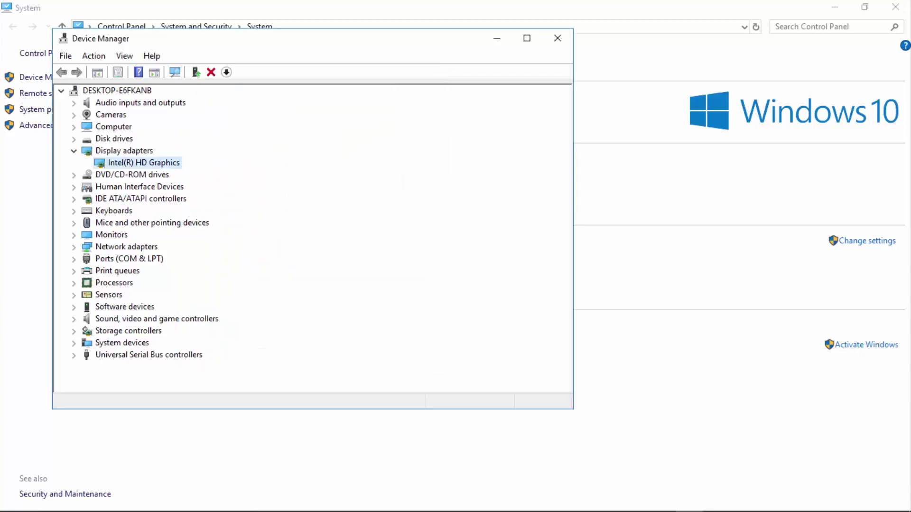
pyautogui.click(558, 38)
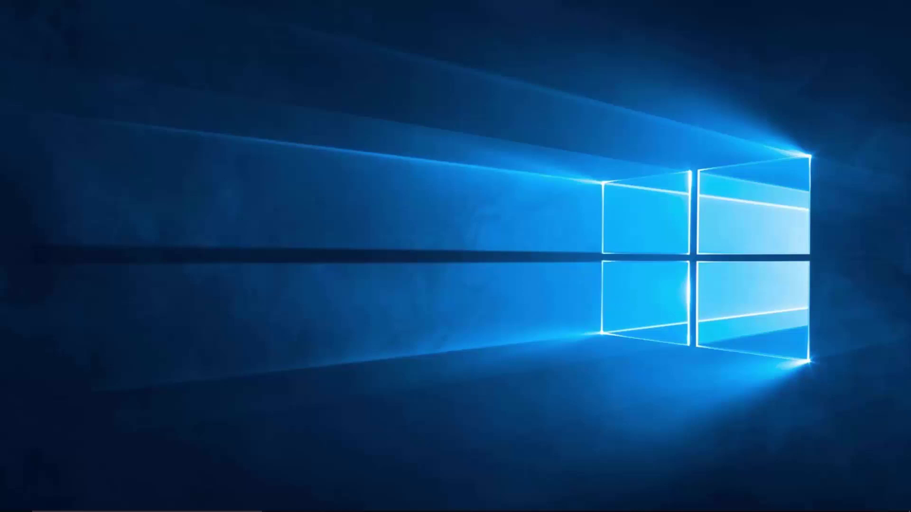
pyautogui.press('super+r')
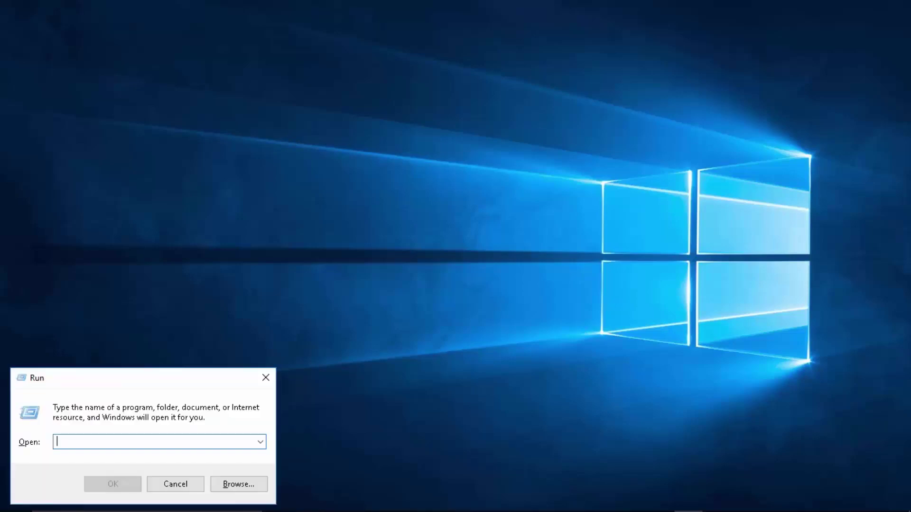
pyautogui.press('Escape')
pyautogui.press('super')
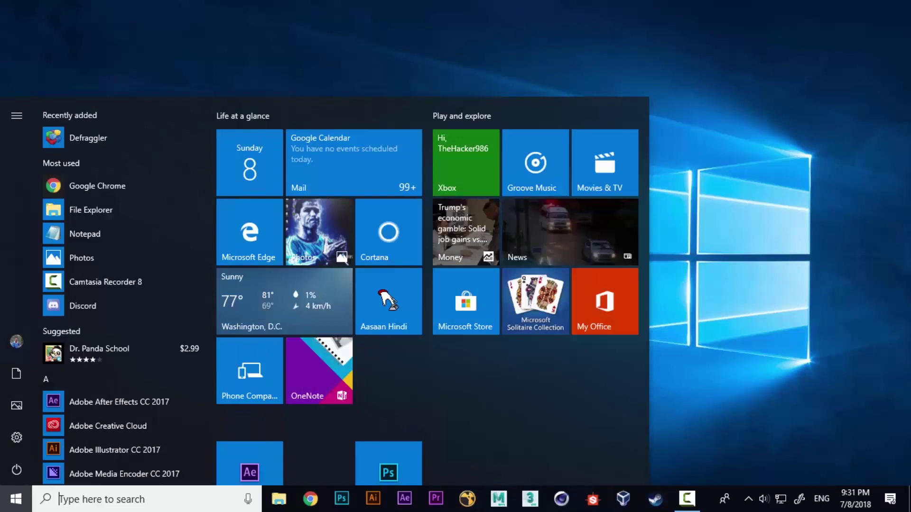
pyautogui.press('Escape')
pyautogui.press('super+x')
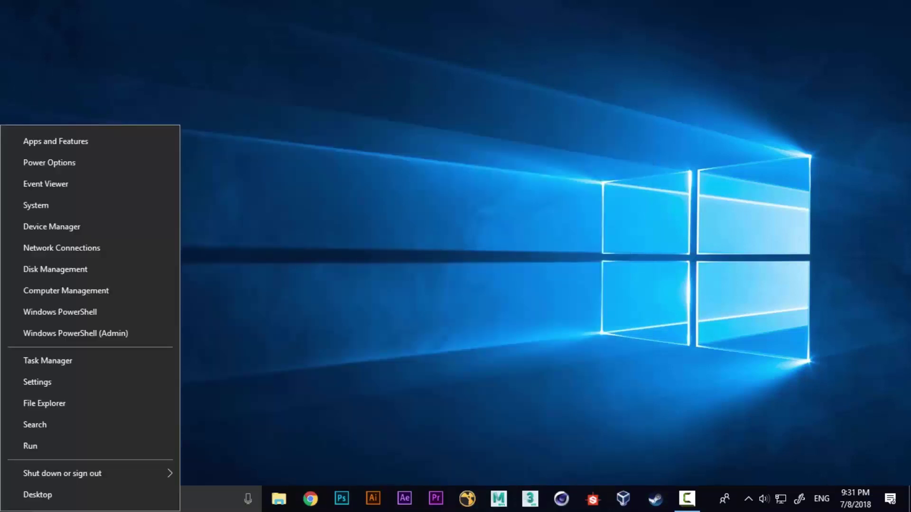
pyautogui.press('r')
pyautogui.press('Escape')
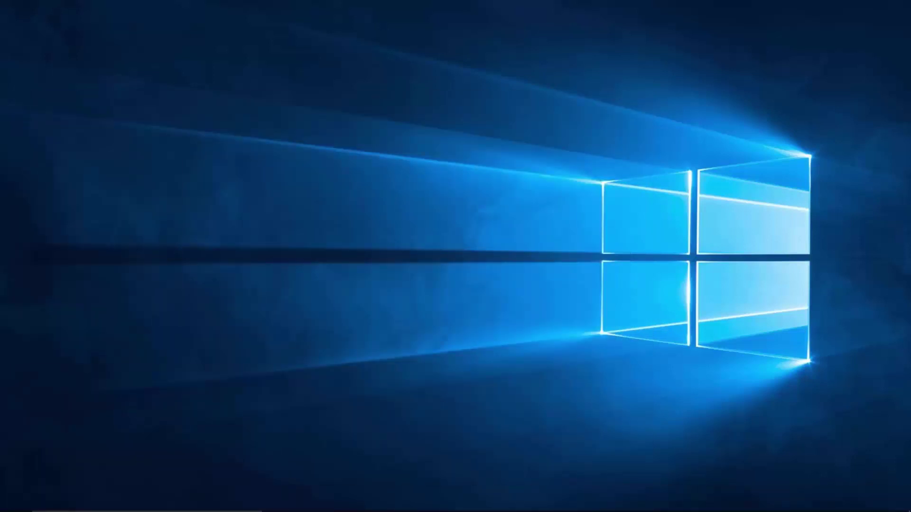
# Find the Run dialog by searching for "run" and use it to open the %temp% folder
pyautogui.press('super')
pyautogui.write('run')
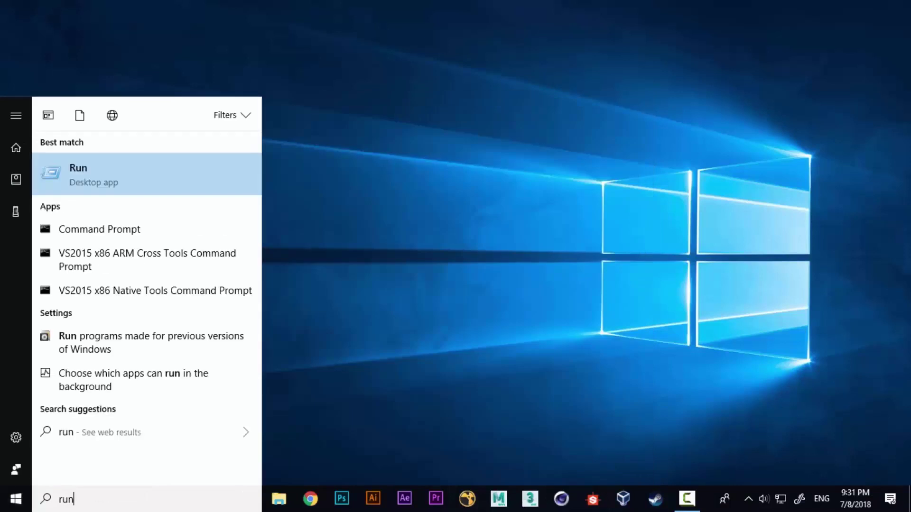
pyautogui.press('Return')
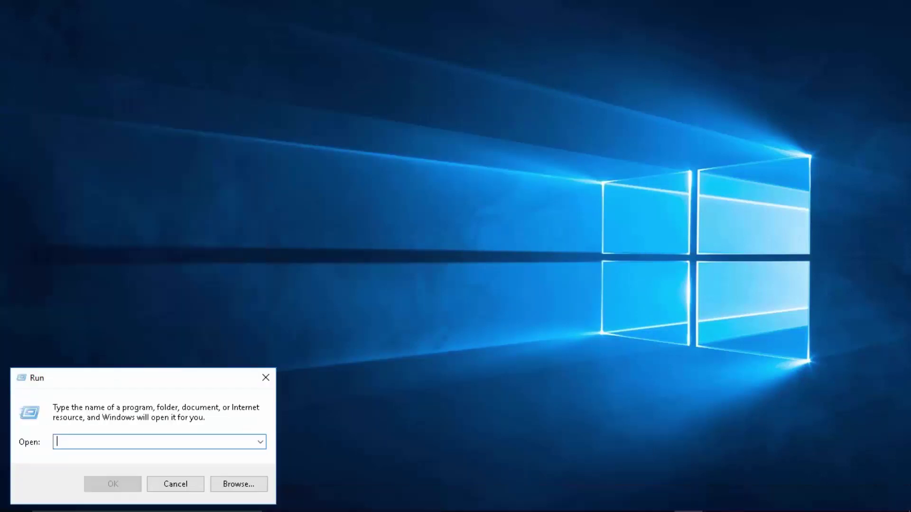
pyautogui.write('%')
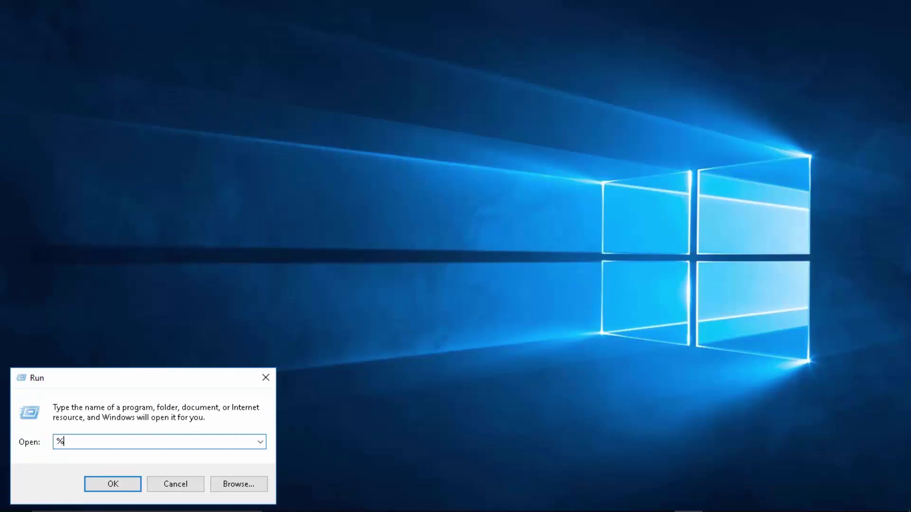
pyautogui.write('temp%')
pyautogui.moveTo(90, 441); pyautogui.dragTo(56, 442)
pyautogui.click(112, 484)
# Permanently delete all items in the user's Temp folder and confirm the deletion
pyautogui.hotkey('ctrl', 'a')
pyautogui.hotkey('shift', 'Delete')
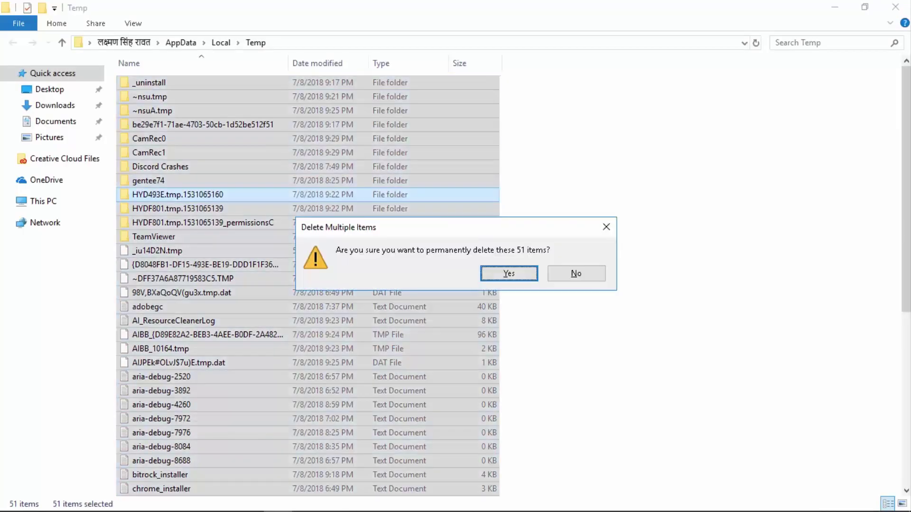
pyautogui.press('Return')
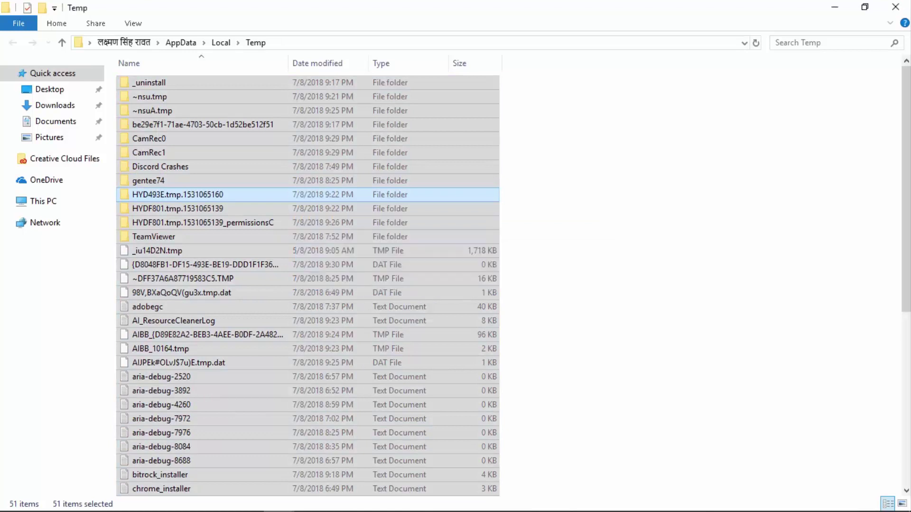
pyautogui.click(141, 178)
pyautogui.press('Return')
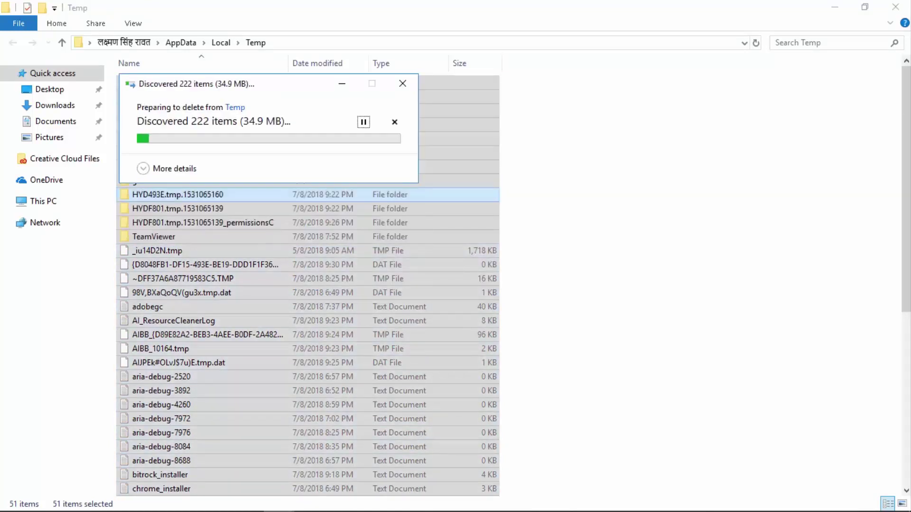
pyautogui.press('Return')
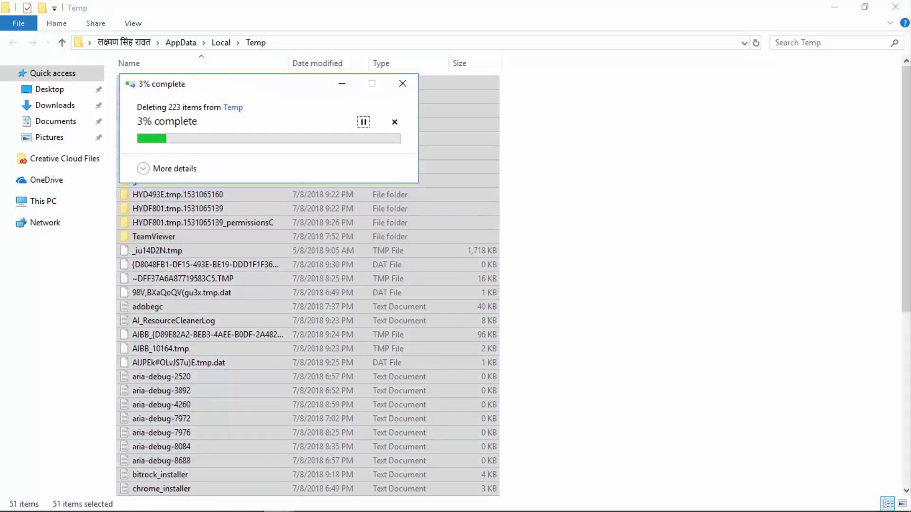
# Skip all files in use during the Temp folder deletion and cancel the attempt on the access-restricted CamRec0 folder
pyautogui.press('Tab')
pyautogui.press('Tab')
pyautogui.press('Tab')
pyautogui.press('space')
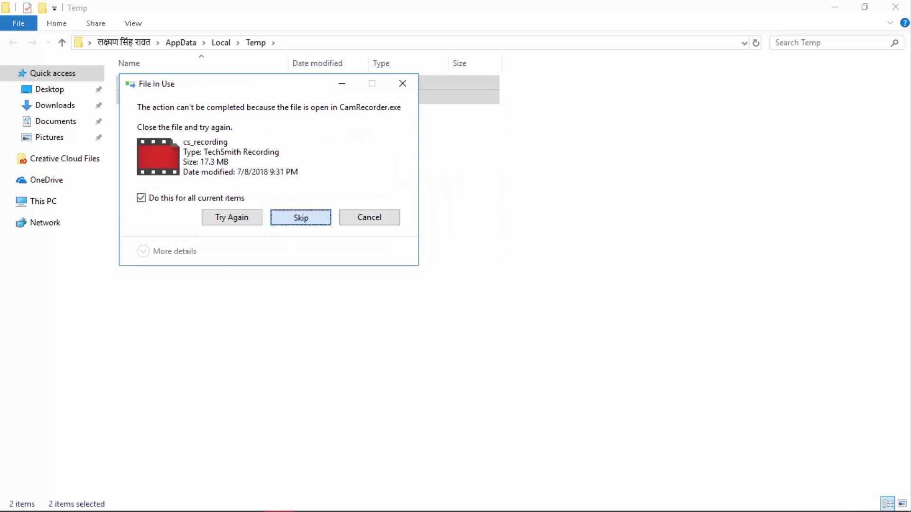
pyautogui.click(300, 217)
pyautogui.click(301, 203)
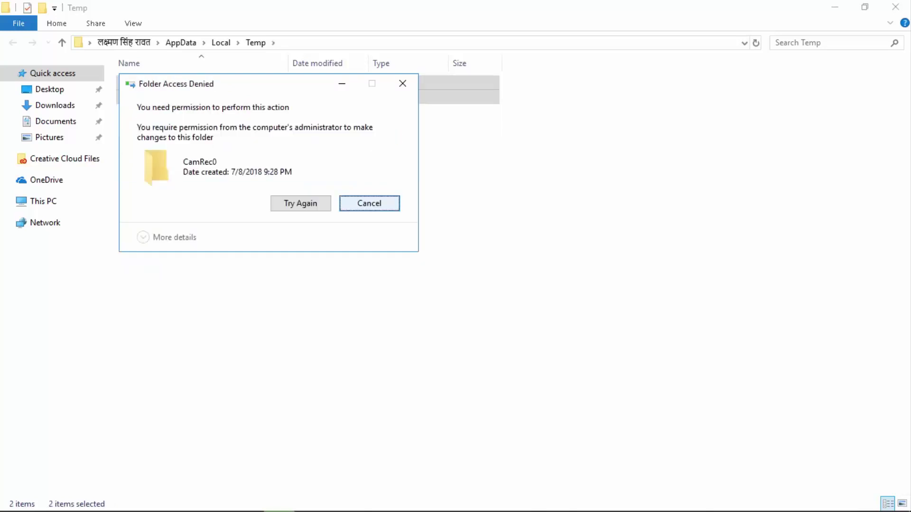
pyautogui.click(368, 203)
pyautogui.moveTo(194, 119); pyautogui.dragTo(168, 72)
pyautogui.click(193, 119)
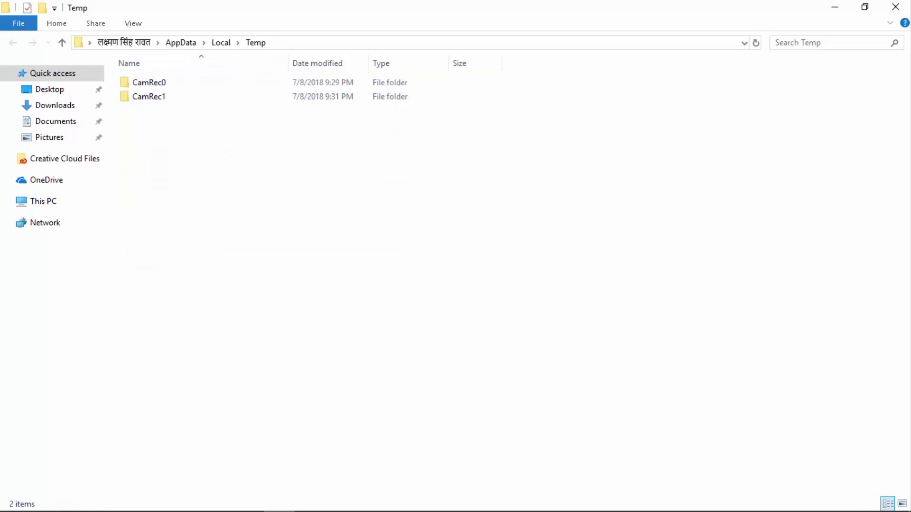
pyautogui.click(687, 498)
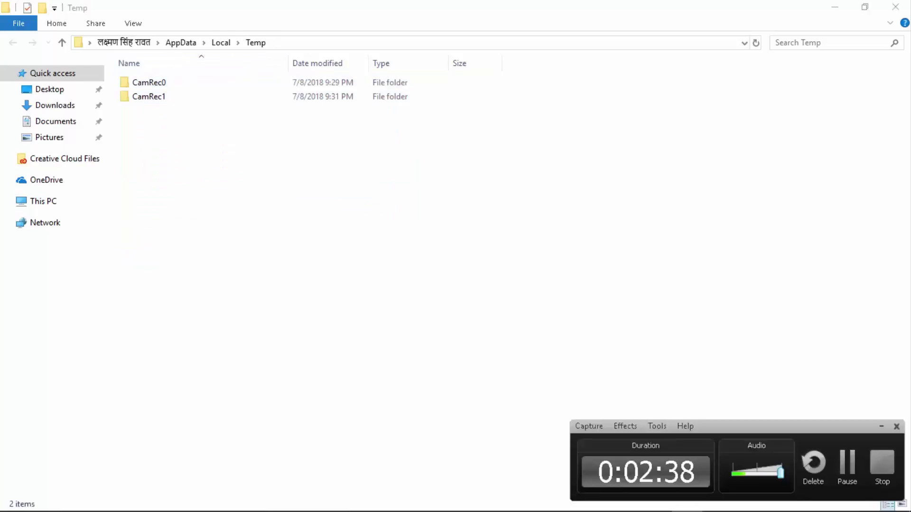
pyautogui.click(881, 426)
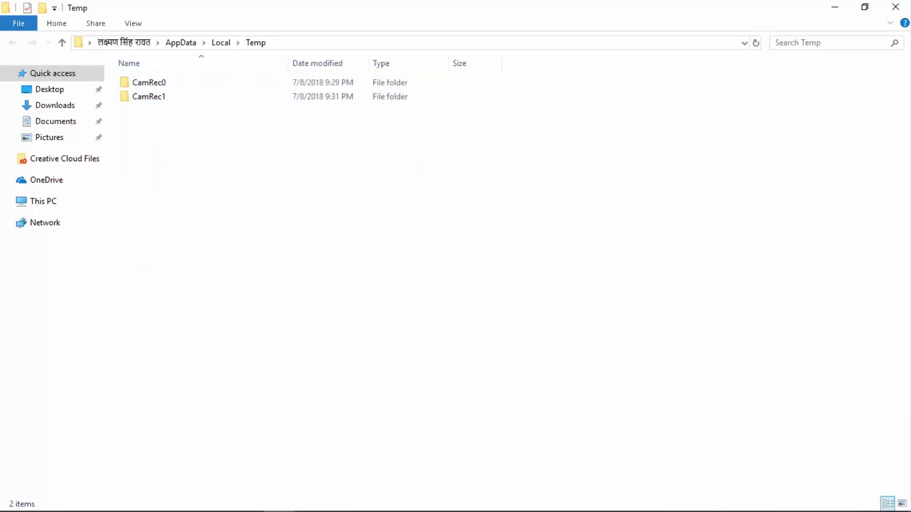
# Close the user's Temp folder and open the Windows Temp folder with the Run command "temp", allowing access
pyautogui.click(895, 7)
pyautogui.press('super+r')
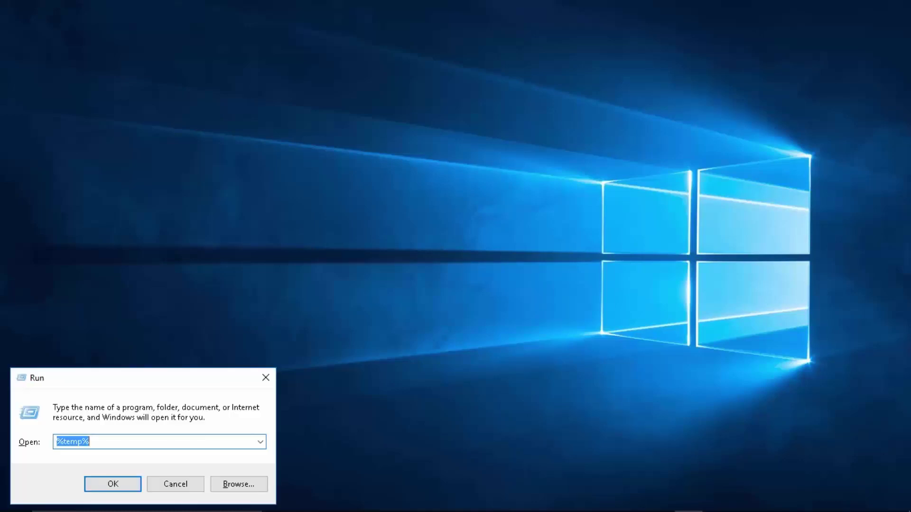
pyautogui.write('temp')
pyautogui.press('Return')
pyautogui.press('Return')
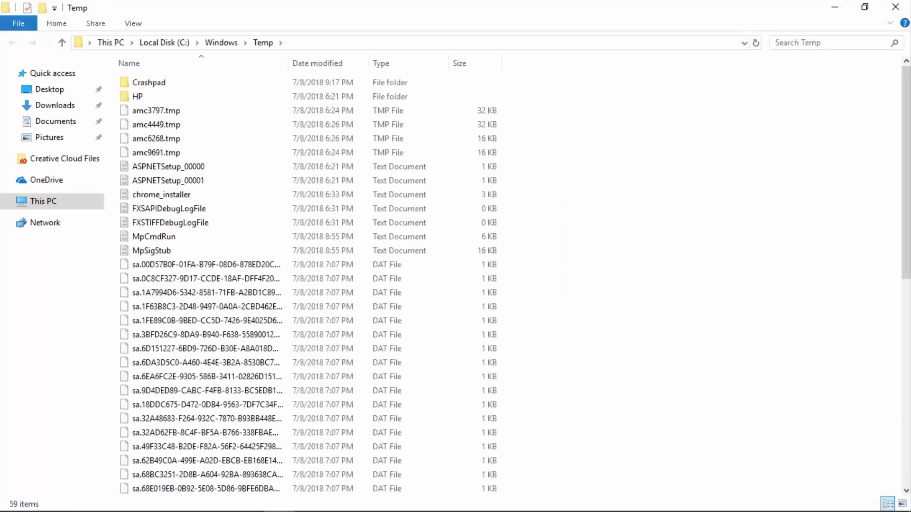
# Delete all files in the Windows Temp folder, close its window and refresh the desktop
pyautogui.hotkey('ctrl', 'a')
pyautogui.press('Delete')
pyautogui.press('Return')
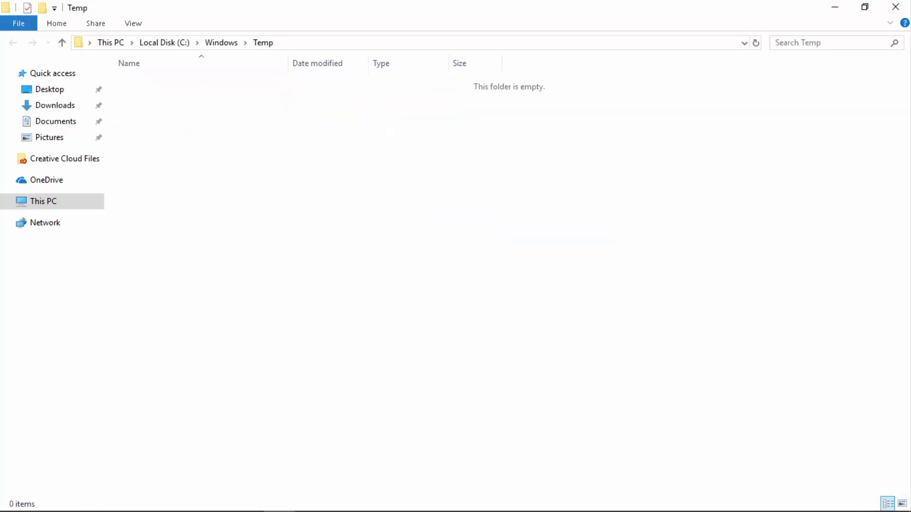
pyautogui.click(894, 6)
pyautogui.rightClick(463, 74)
pyautogui.click(500, 113)
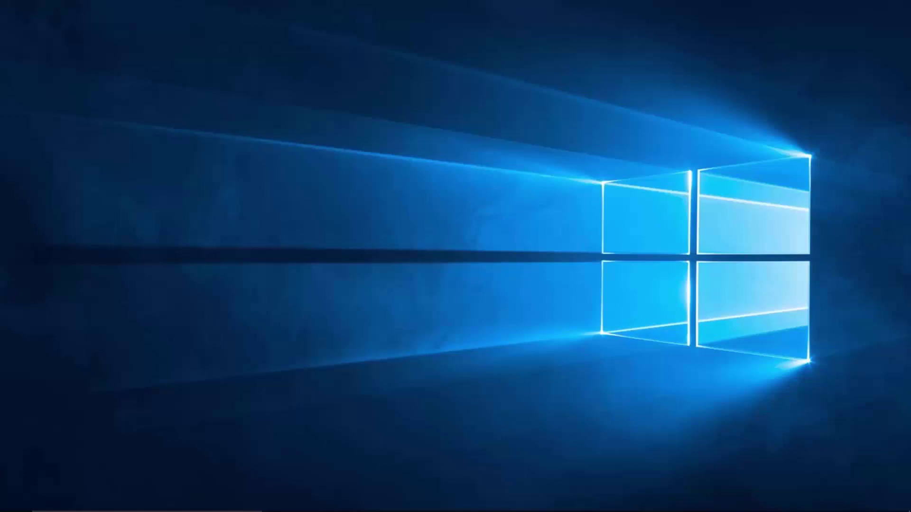
# Launch Disk Cleanup with the Run command "cleanmgr"
pyautogui.press('super+r')
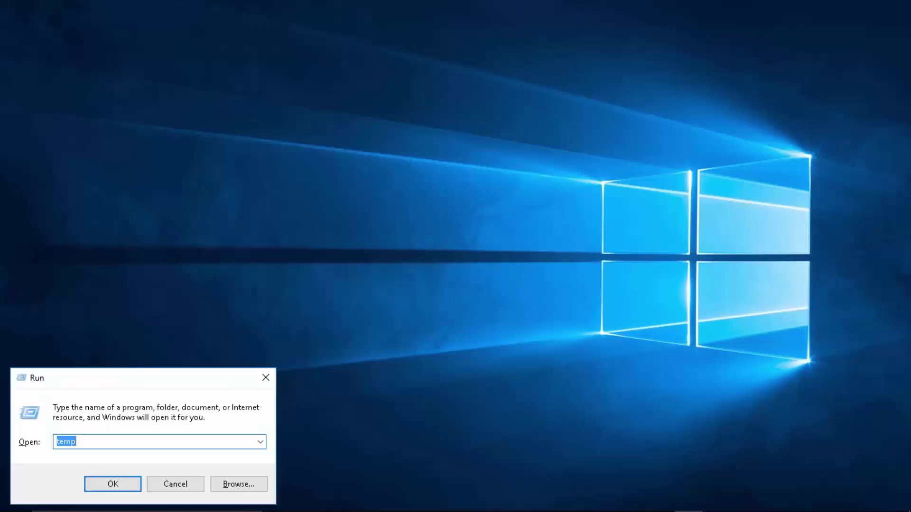
pyautogui.write('cl')
pyautogui.press('Escape')
pyautogui.press('super+r')
pyautogui.write('clen')
pyautogui.press('BackSpace')
pyautogui.write('anmgr')
pyautogui.press('Return')
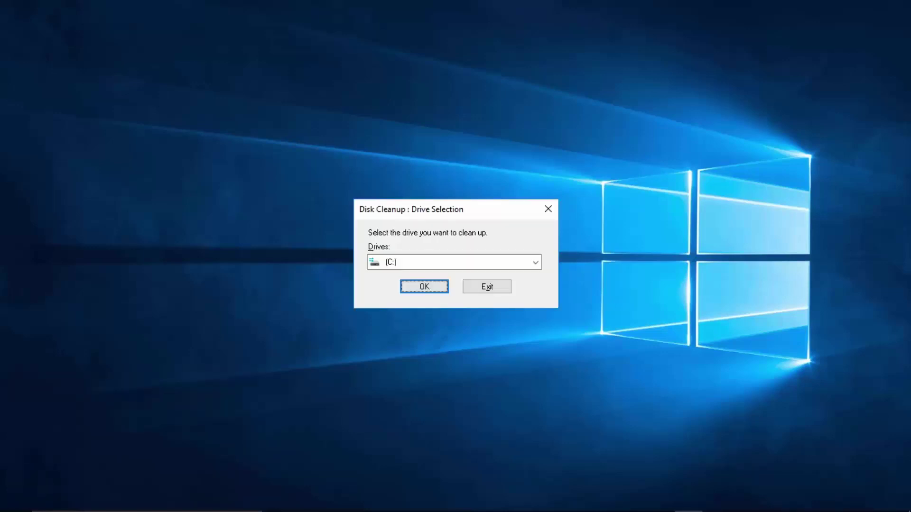
# Select drive C: as the drive to clean up and start the Disk Cleanup scan
pyautogui.click(454, 262)
pyautogui.click(454, 286)
pyautogui.click(453, 262)
pyautogui.click(454, 276)
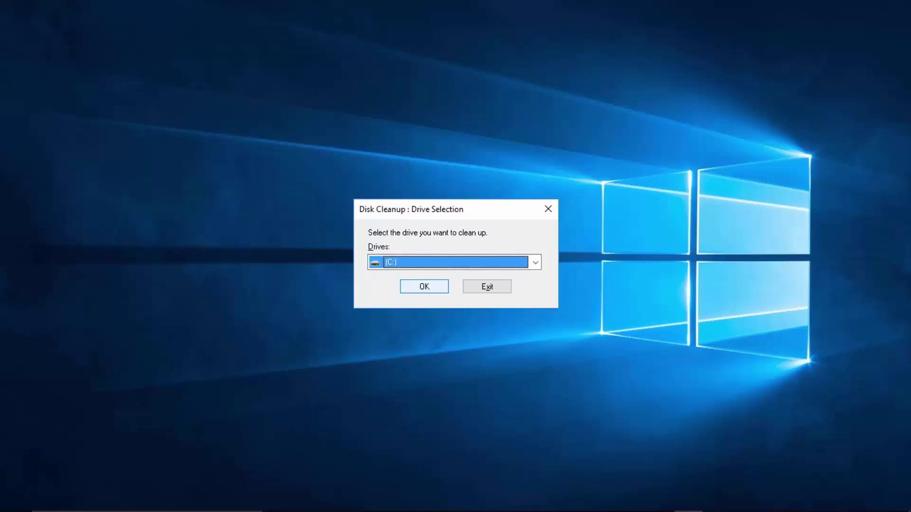
pyautogui.click(454, 261)
pyautogui.click(454, 287)
pyautogui.click(453, 262)
pyautogui.click(454, 276)
pyautogui.click(424, 287)
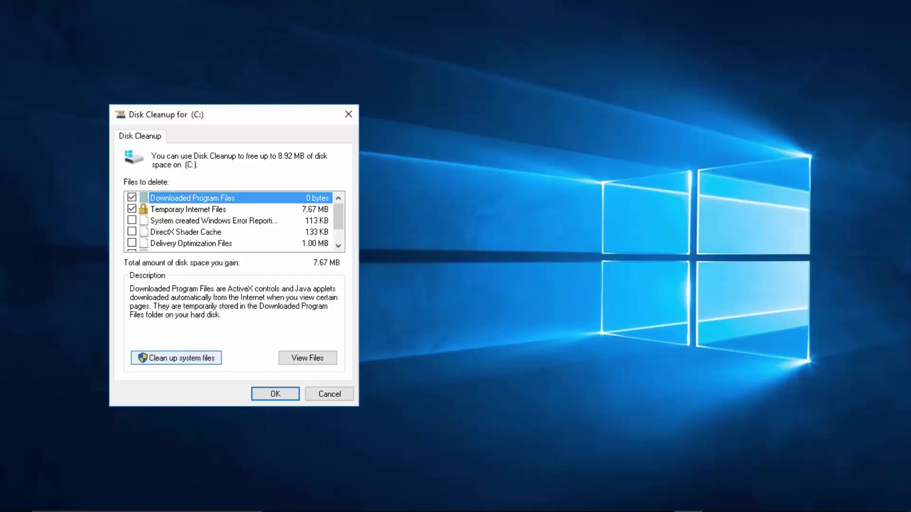
# Rescan drive C: in Disk Cleanup with system files included and reposition the results dialog
pyautogui.click(176, 358)
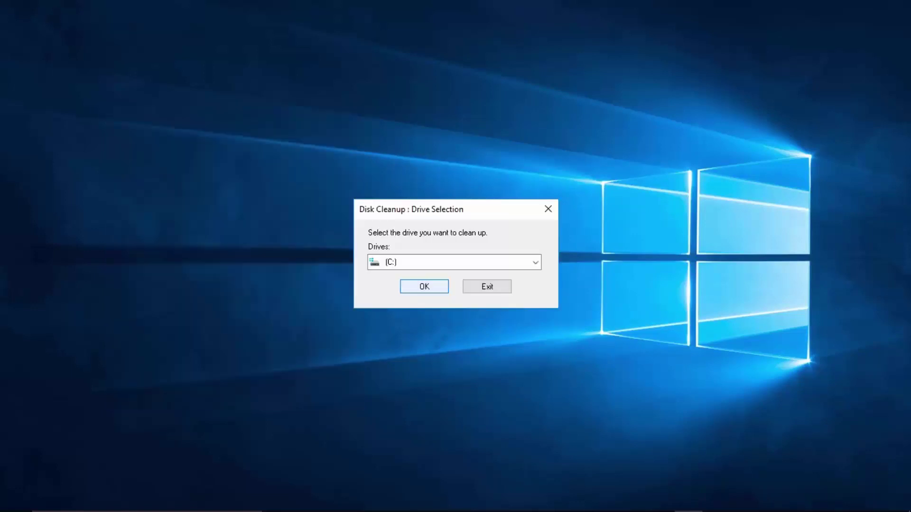
pyautogui.press('Return')
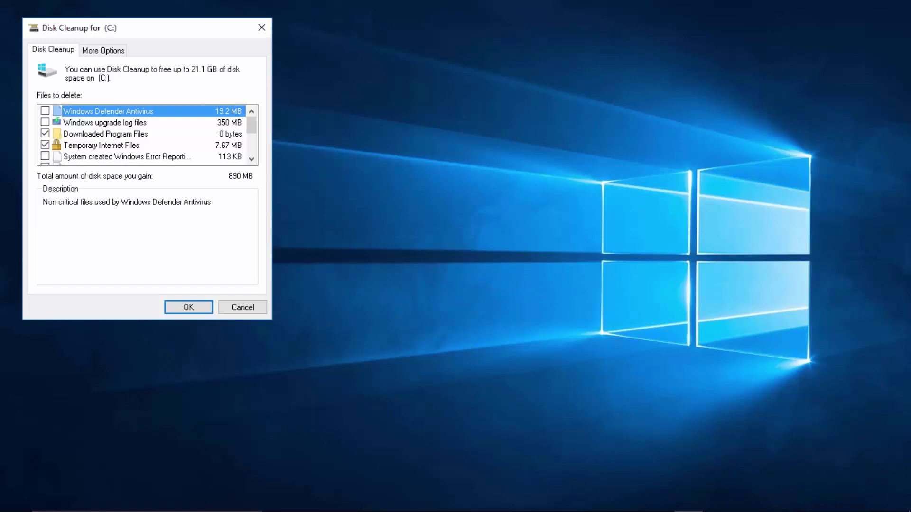
pyautogui.moveTo(151, 27); pyautogui.dragTo(221, 51)
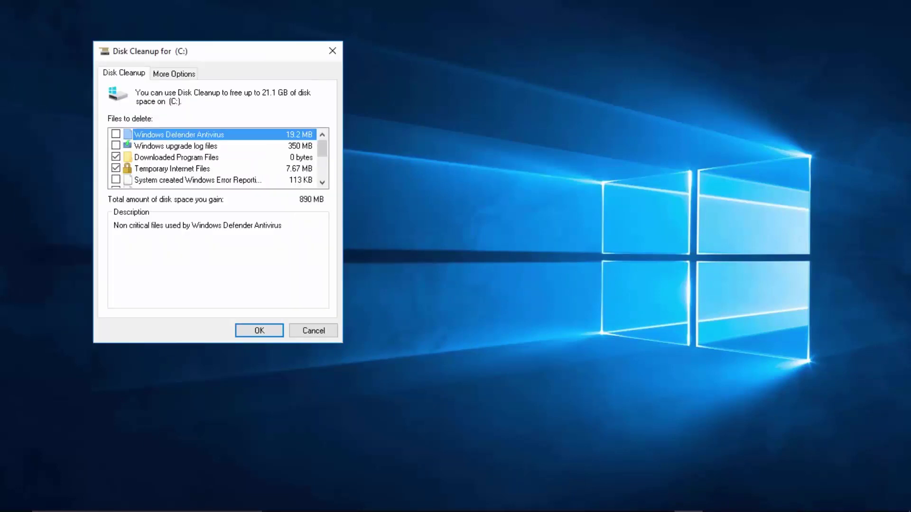
pyautogui.hotkey('ctrl', 'Tab')
pyautogui.hotkey('ctrl', 'Tab')
# Mark Windows Defender Antivirus files and Windows upgrade log files for deletion in Disk Cleanup
pyautogui.click(115, 134)
pyautogui.click(115, 134)
pyautogui.click(116, 134)
pyautogui.click(115, 145)
pyautogui.click(176, 145)
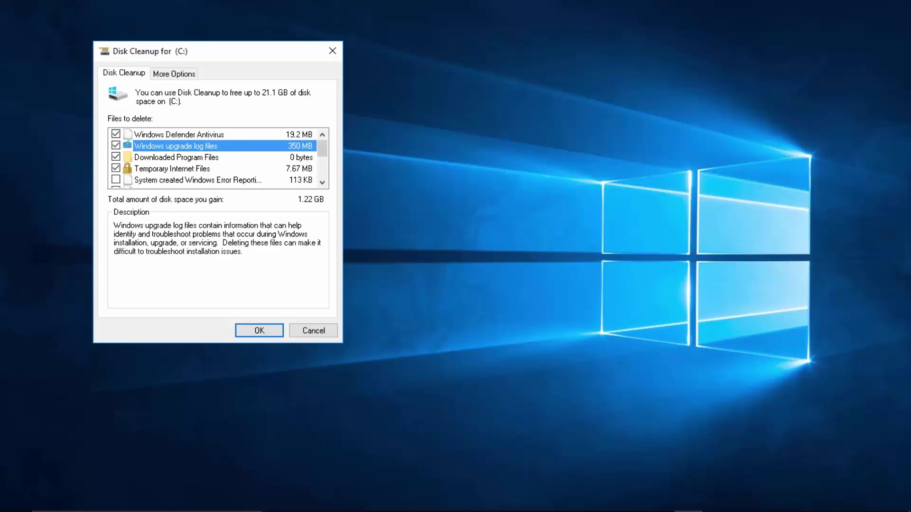
# Include error reporting files, DirectX Shader Cache, Delivery Optimization Files, Recycle Bin and Temporary files in the cleanup, and view the Previous Windows installation(s) description
pyautogui.scroll(-1, 213, 157)
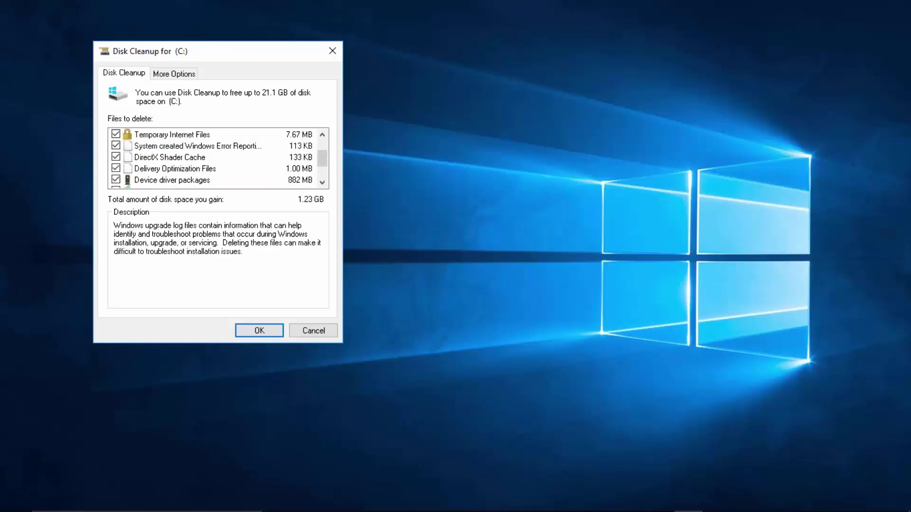
pyautogui.scroll(-1, 213, 157)
pyautogui.click(158, 179)
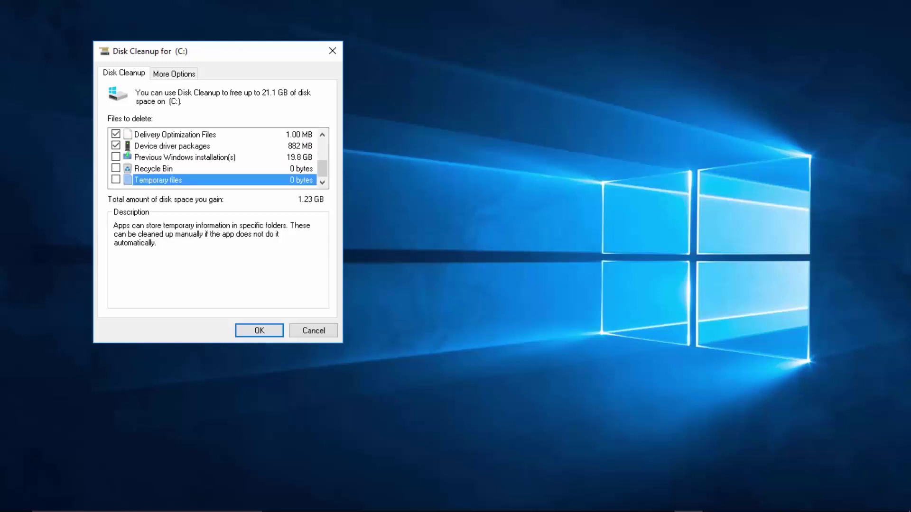
pyautogui.click(185, 157)
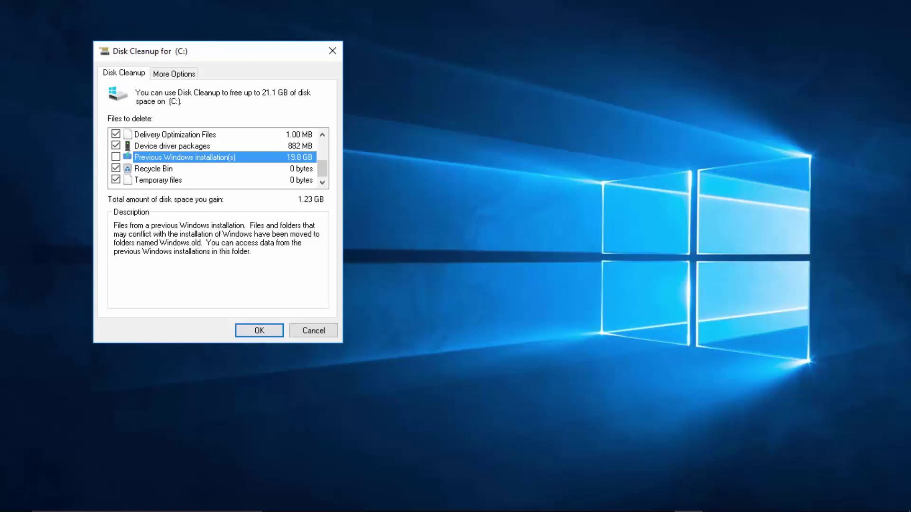
# Browse to drive C: in File Explorer and look inside the Windows.old folder
pyautogui.press('super+e')
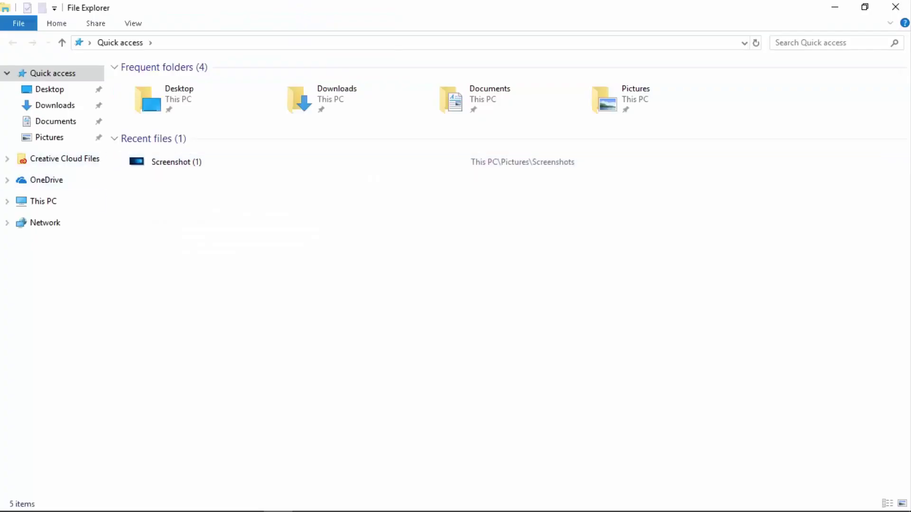
pyautogui.click(43, 201)
pyautogui.doubleClick(199, 193)
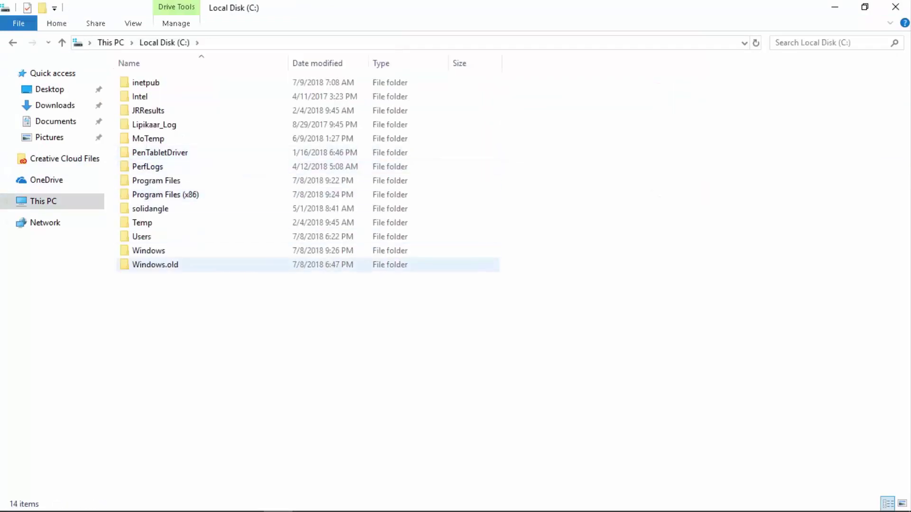
pyautogui.click(155, 265)
pyautogui.press('Return')
pyautogui.hotkey('alt', 'Left')
# Try to permanently delete the Windows.old folder from drive C:, decline the deletion and close File Explorer
pyautogui.hotkey('shift', 'Delete')
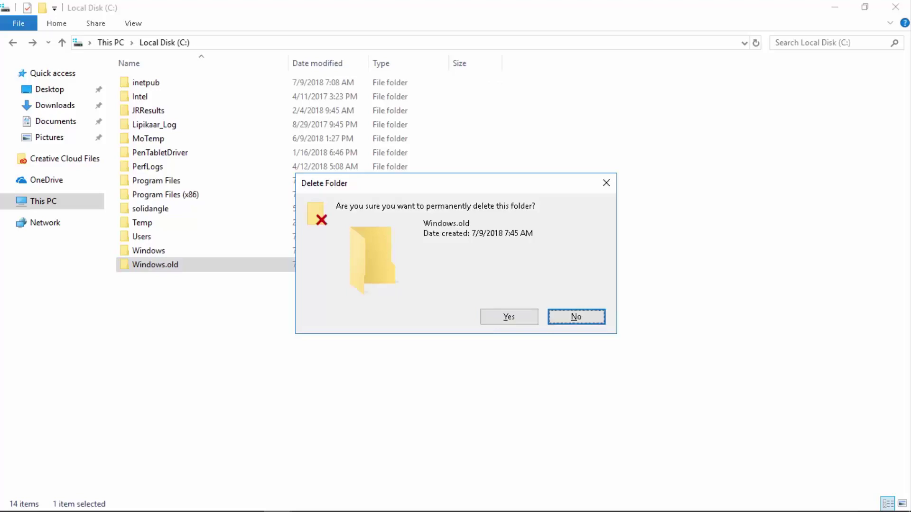
pyautogui.press('Escape')
pyautogui.click(576, 317)
pyautogui.click(895, 7)
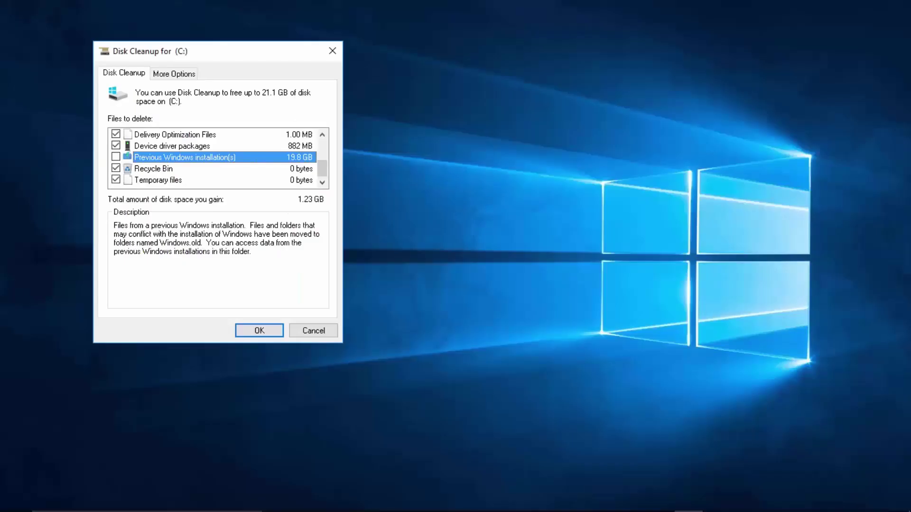
# Include Previous Windows installation(s) in the cleanup and start permanently deleting the selected files, repositioning the progress dialog
pyautogui.press('space')
pyautogui.press('Return')
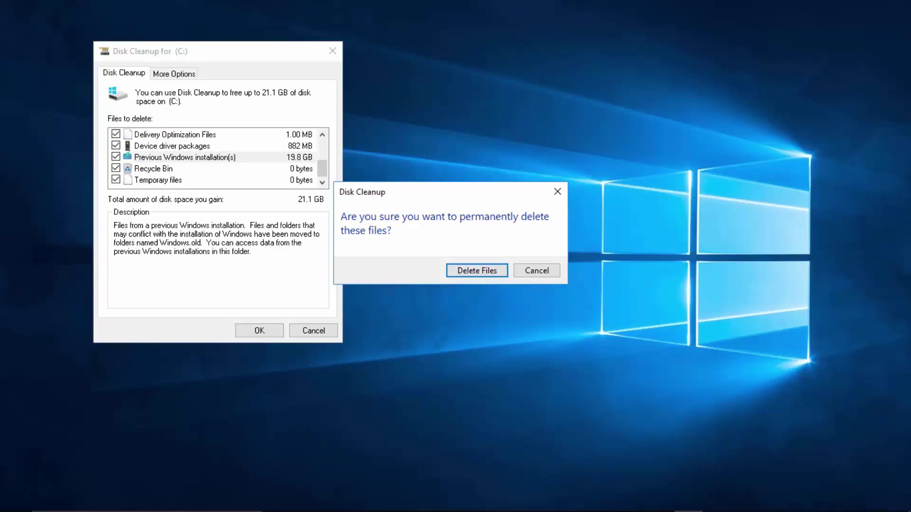
pyautogui.click(476, 271)
pyautogui.rightClick(562, 71)
pyautogui.click(598, 111)
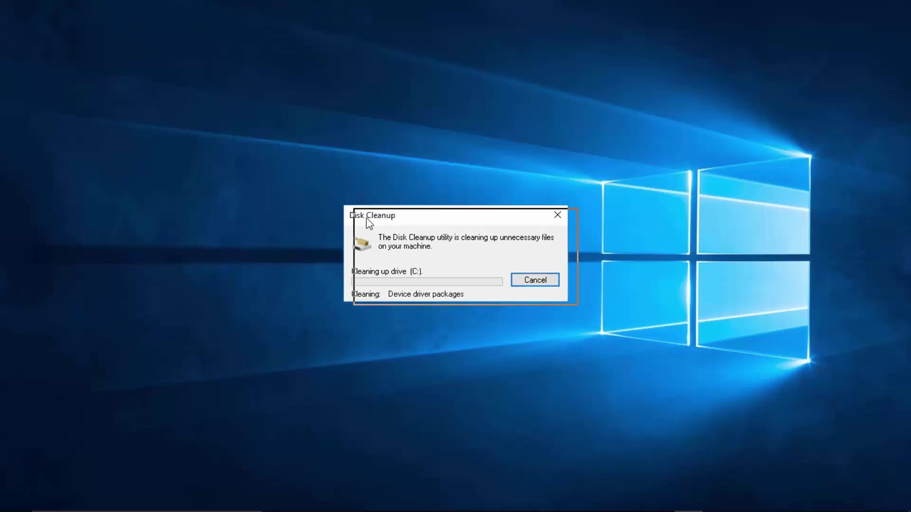
pyautogui.moveTo(362, 211); pyautogui.dragTo(384, 219)
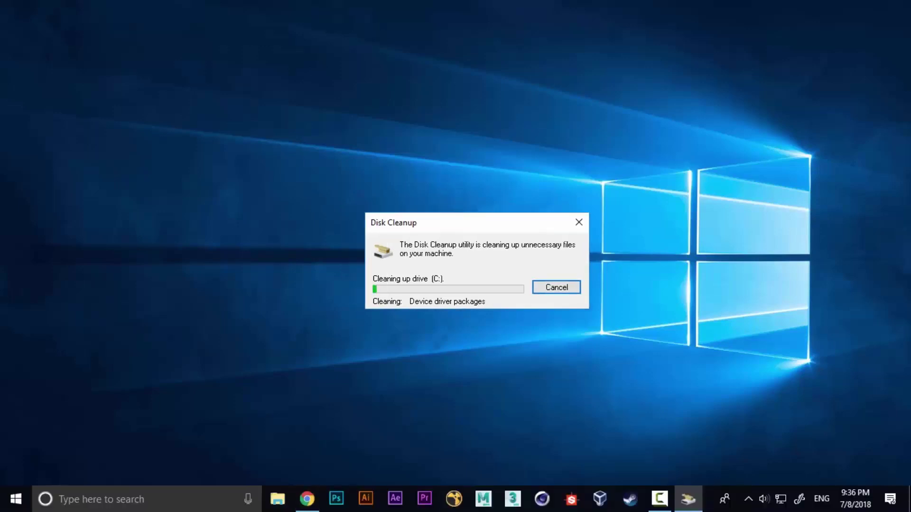
# Create a second virtual desktop and switch to it while the cleanup runs
pyautogui.press('super+Tab')
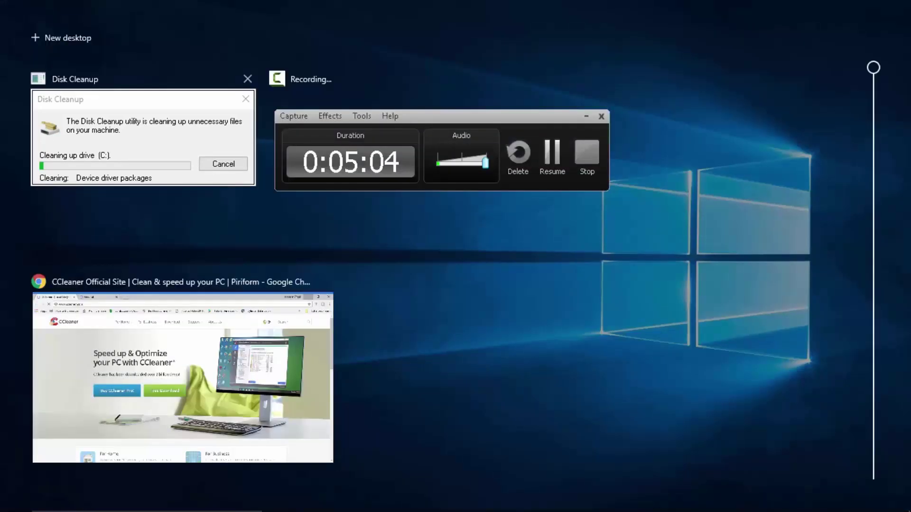
pyautogui.click(62, 37)
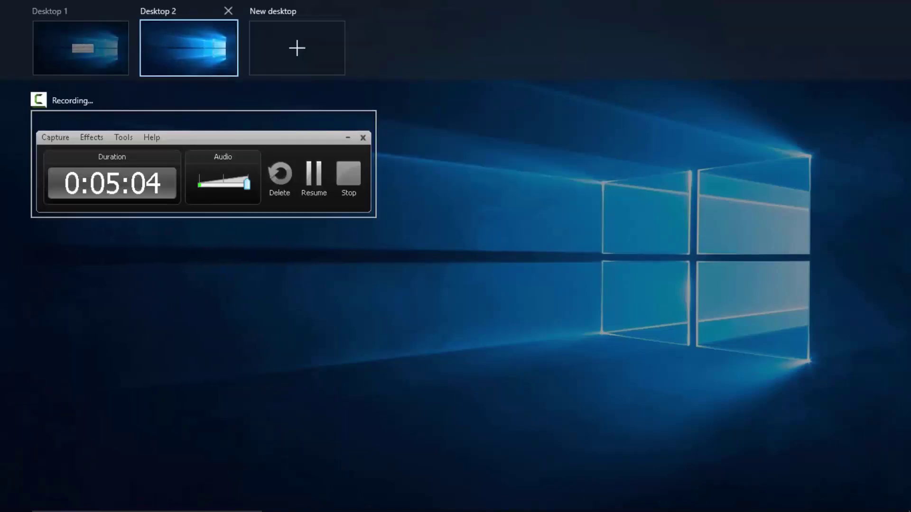
pyautogui.click(187, 49)
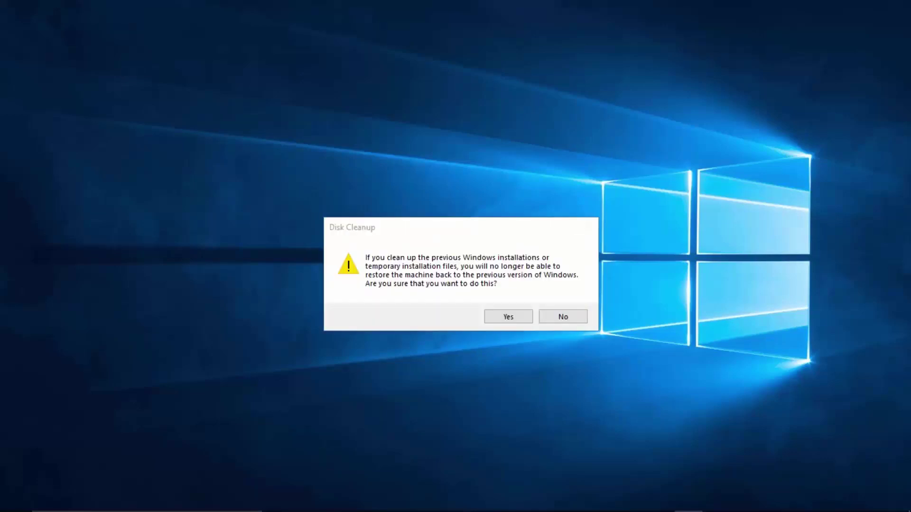
# Confirm that Disk Cleanup should remove the previous Windows installations
pyautogui.press('super+Tab')
pyautogui.press('Escape')
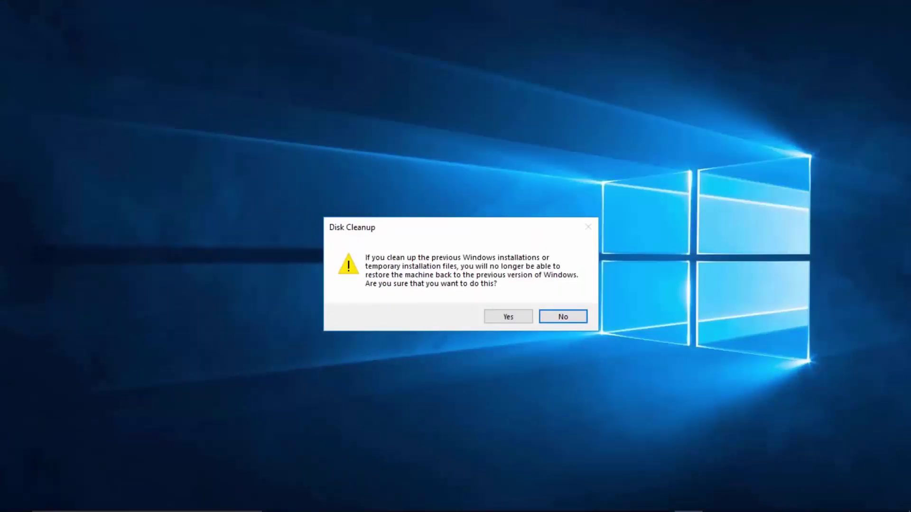
pyautogui.click(508, 316)
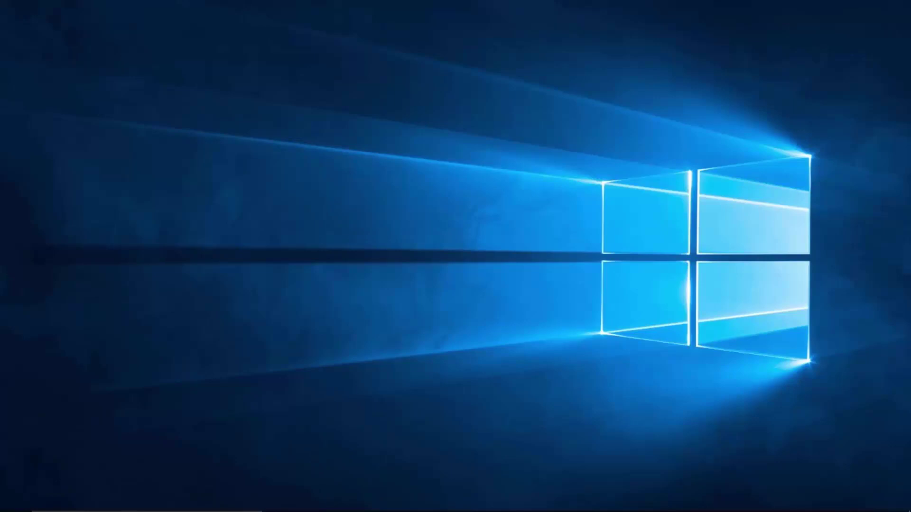
# Return to the first virtual desktop and switch to Chrome to view the CCleaner site and the iobit search results
pyautogui.press('super+Tab')
pyautogui.press('ctrl+super+Left')
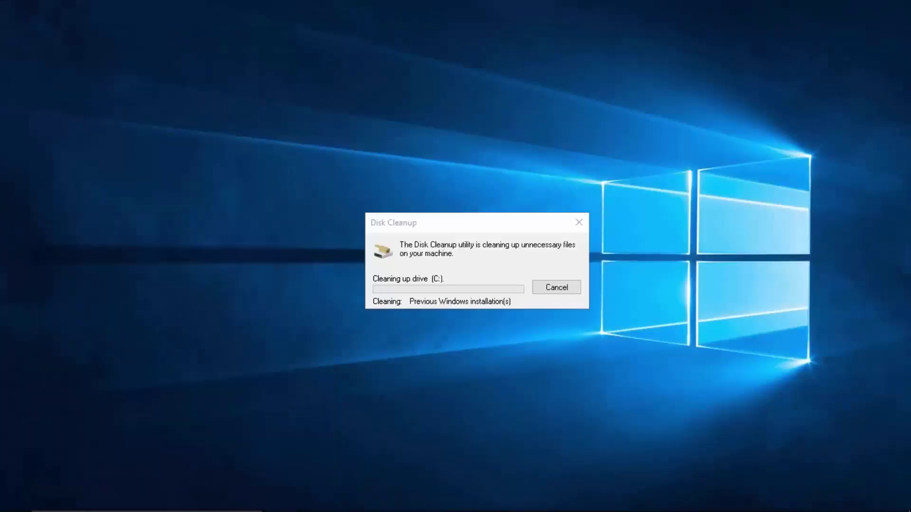
pyautogui.press('super')
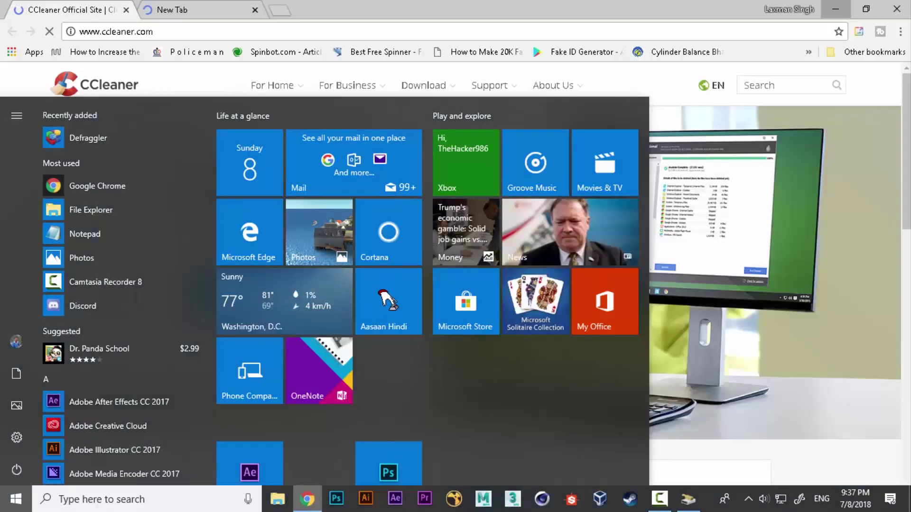
pyautogui.press('Escape')
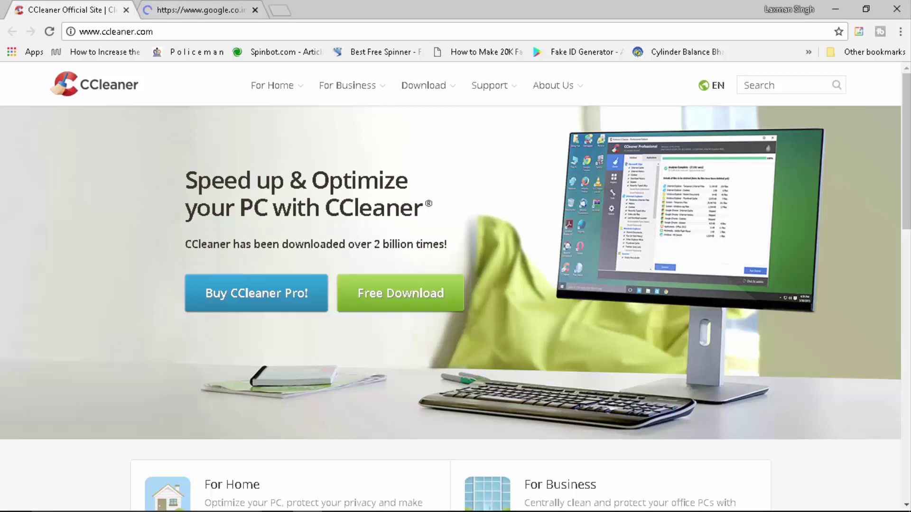
pyautogui.click(199, 9)
pyautogui.click(64, 9)
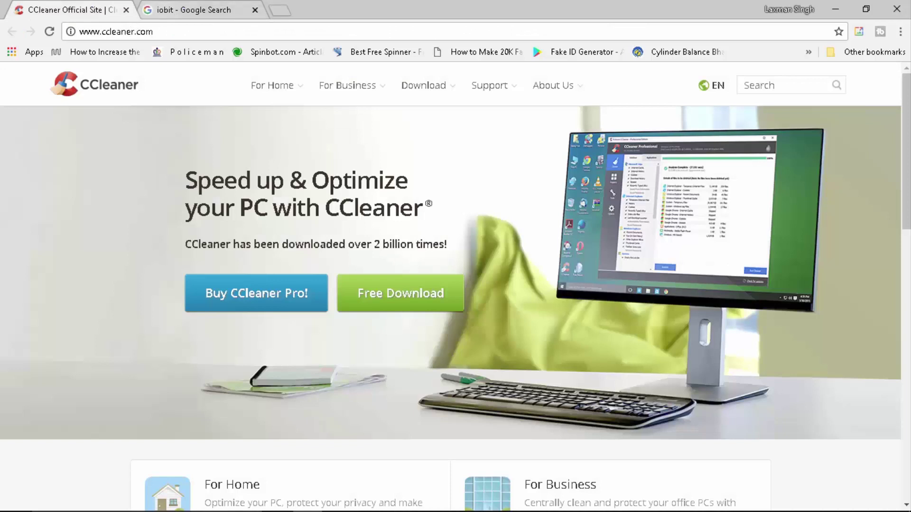
pyautogui.click(186, 9)
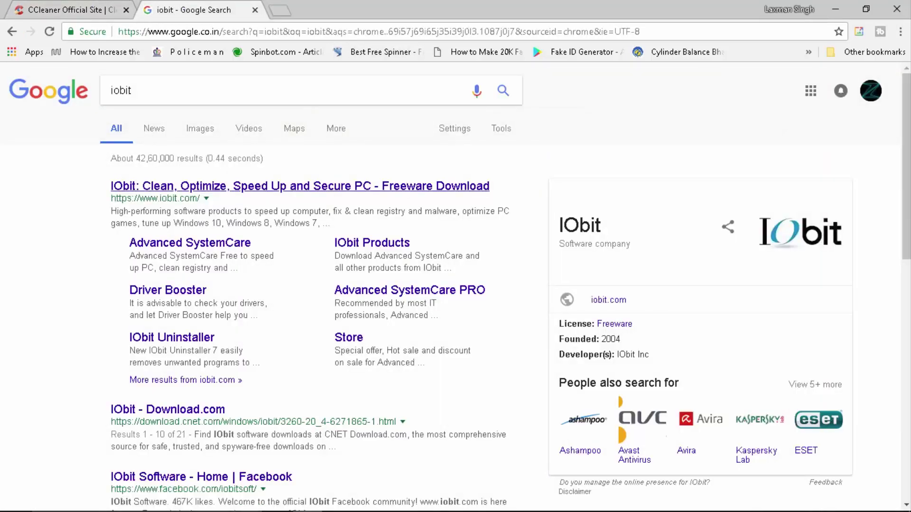
pyautogui.hotkey('ctrl', 'Tab')
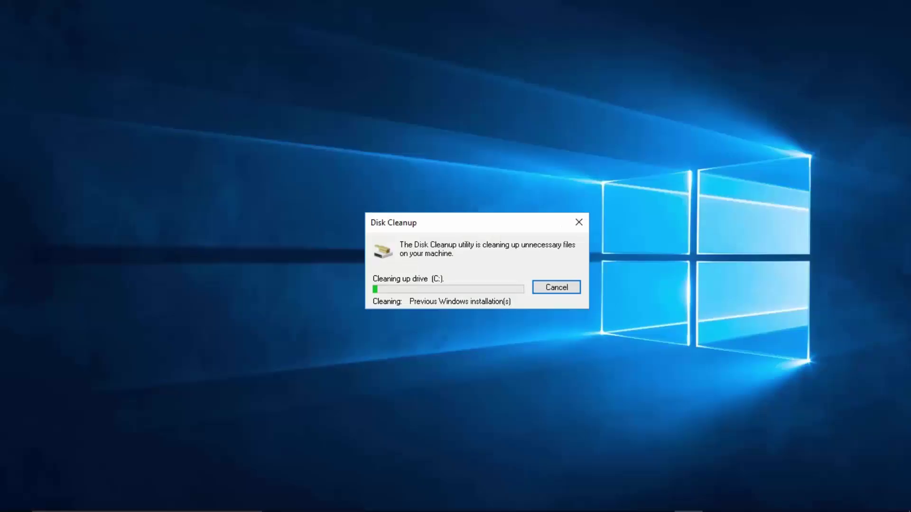
# Switch to the second virtual desktop and search Windows for the CCleaner app
pyautogui.press('super+Tab')
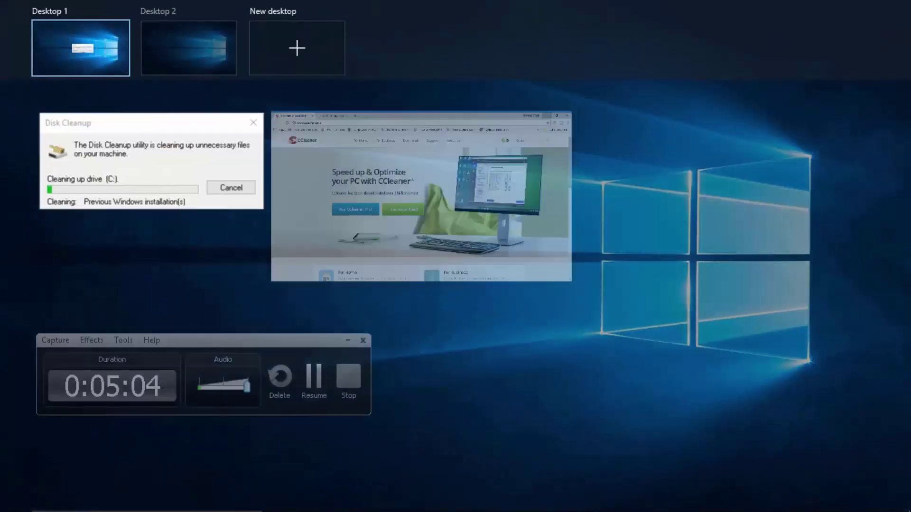
pyautogui.press('Return')
pyautogui.press('super+Tab')
pyautogui.press('ctrl+super+Right')
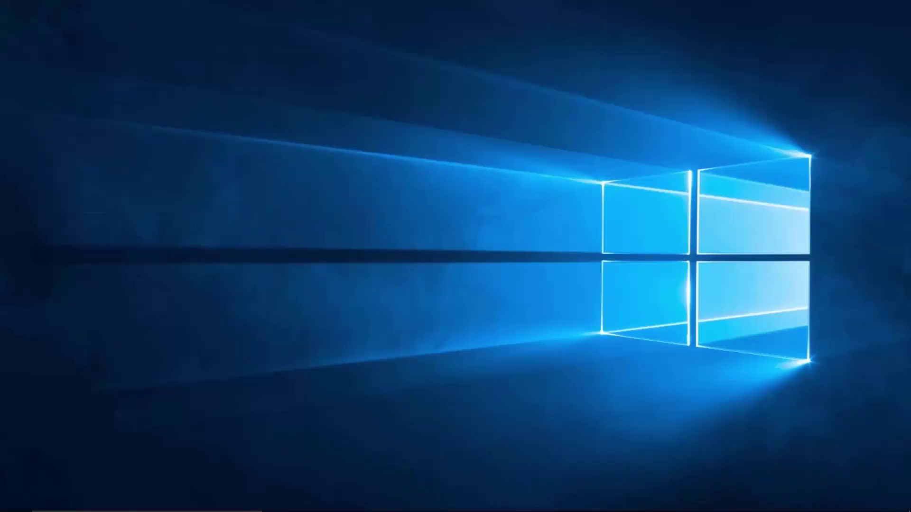
pyautogui.press('super')
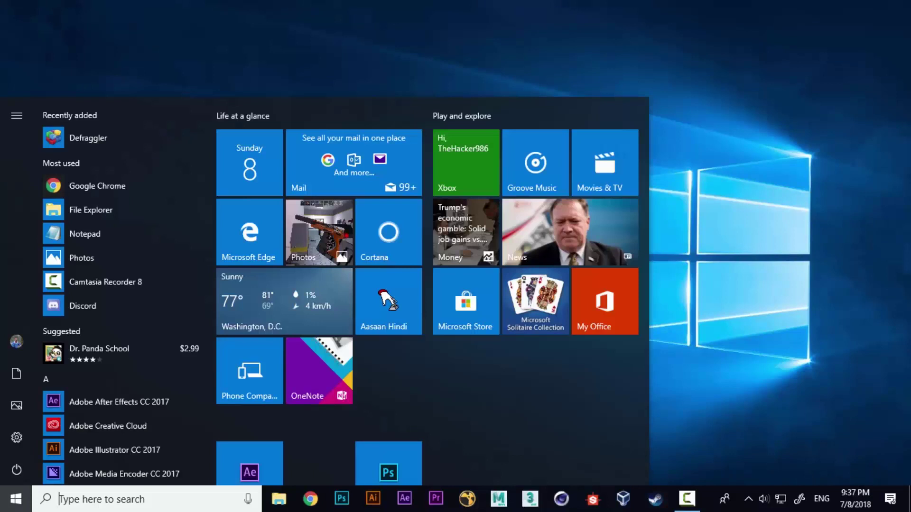
pyautogui.write('cclea')
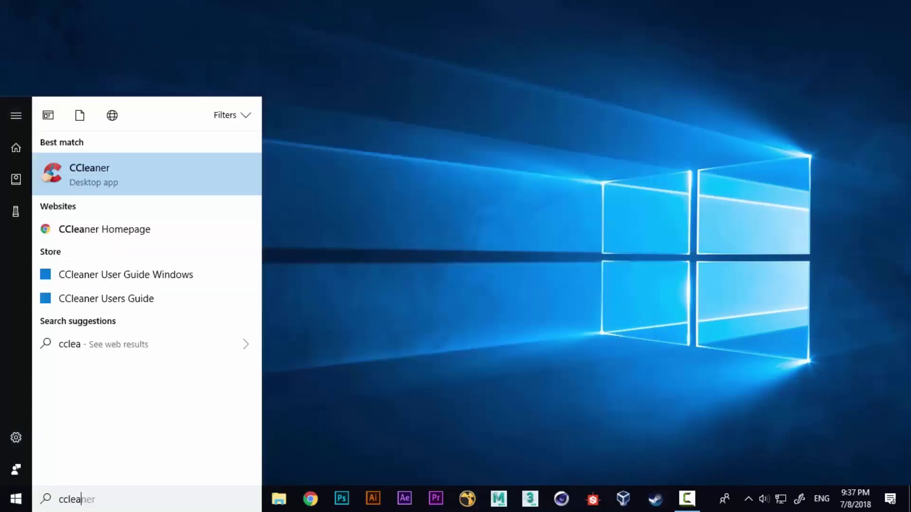